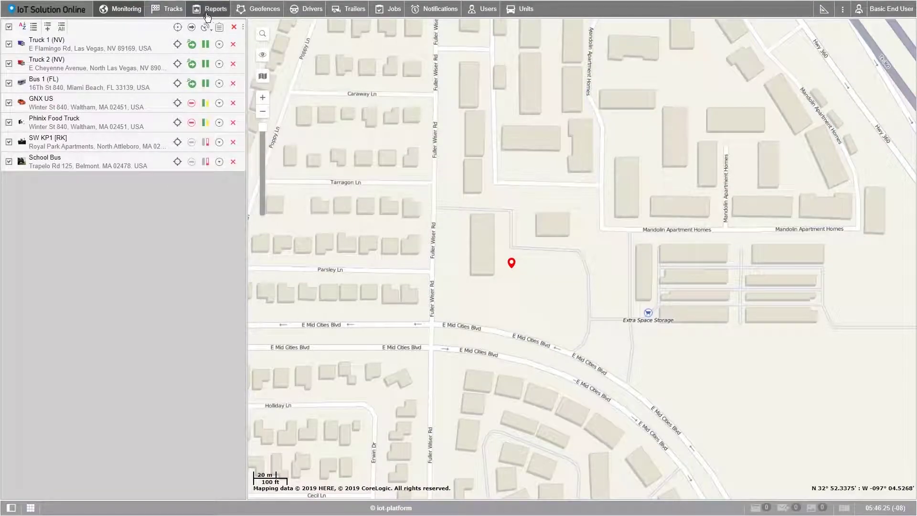
Step: Open a new Polygon geofence form, 'New geofence', from the Geofences list
{"action": "left_click", "coordinate": [261, 14]}
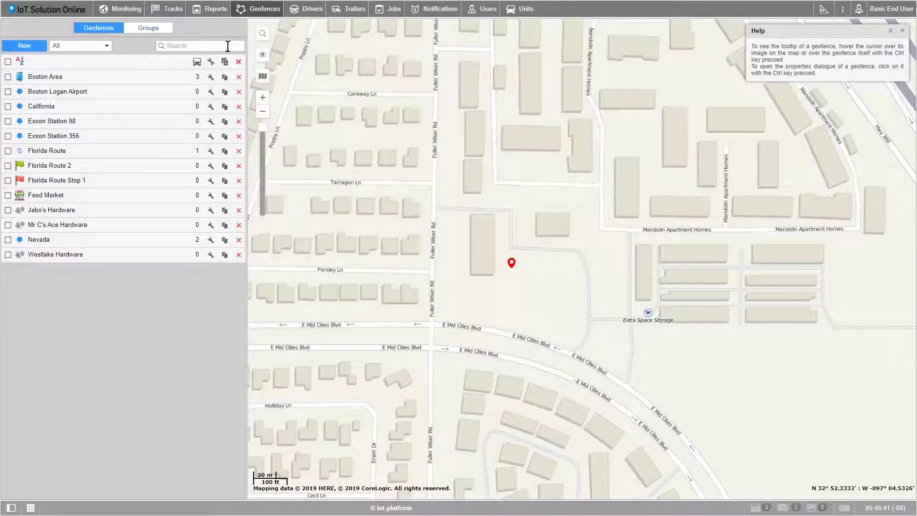
{"action": "left_click", "coordinate": [25, 46]}
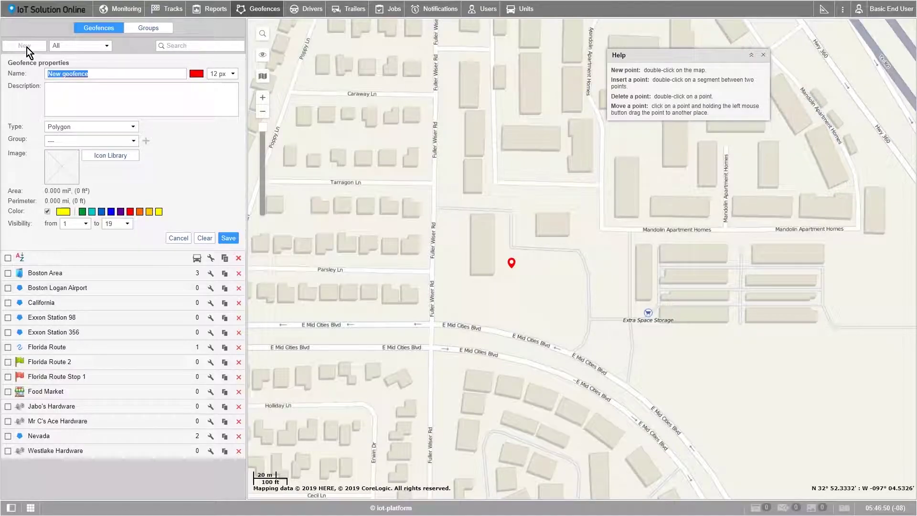
Step: Name the geofence 'Exxon Station 221' with a red, 14 px caption
{"action": "type", "text": "Exxon "}
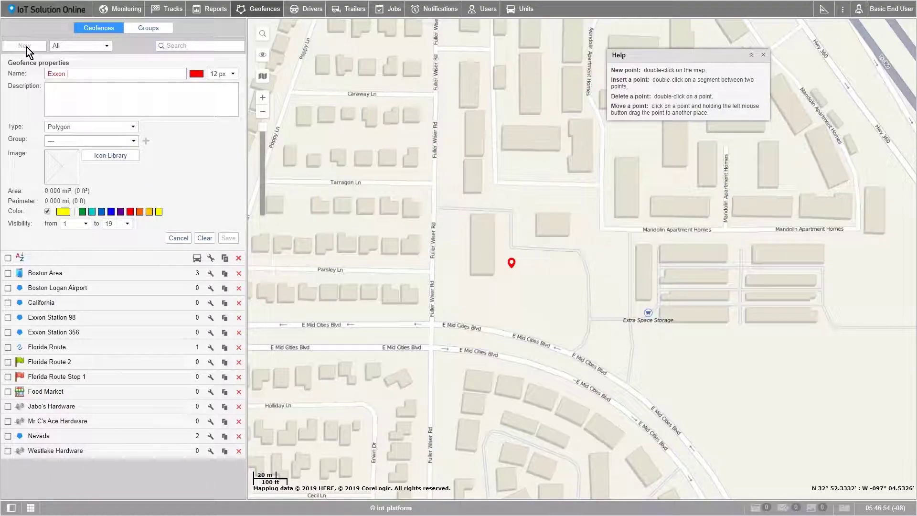
{"action": "type", "text": "Station 2"}
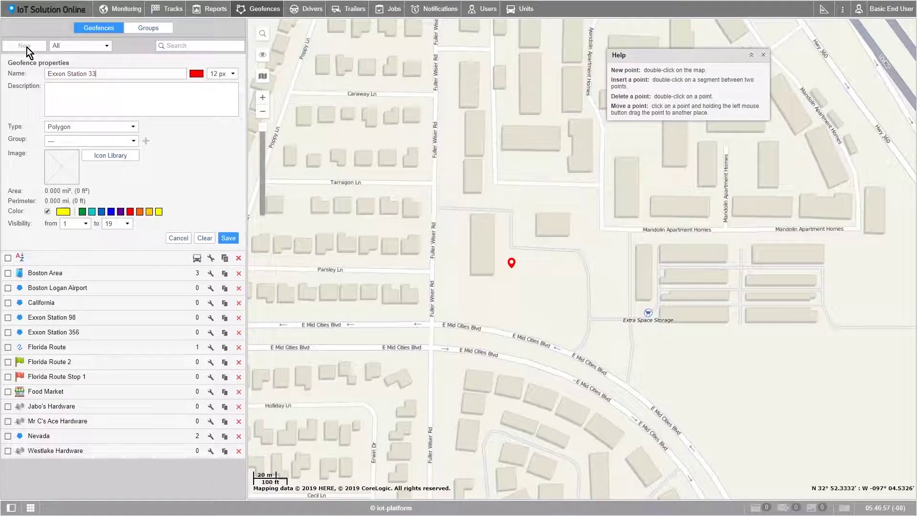
{"action": "type", "text": "21"}
{"action": "left_click", "coordinate": [193, 79]}
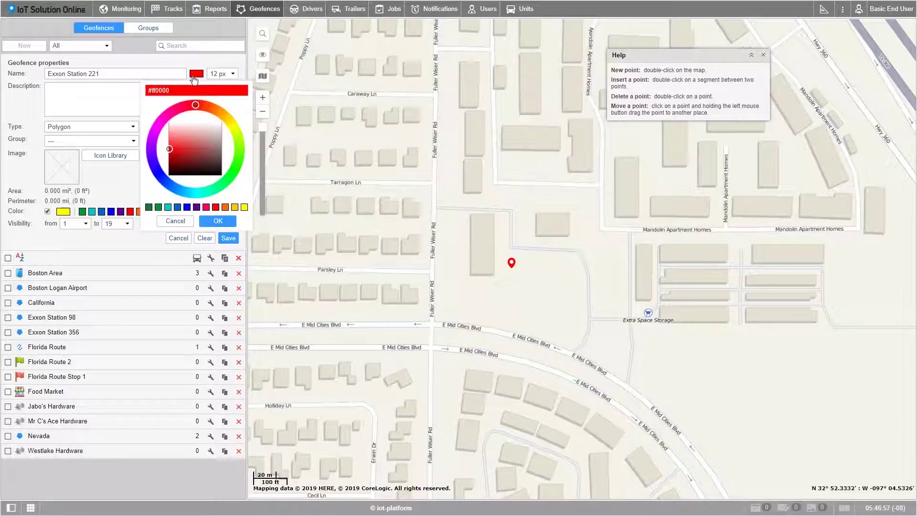
{"action": "left_click", "coordinate": [229, 235]}
{"action": "left_click", "coordinate": [232, 74]}
{"action": "left_click", "coordinate": [222, 95]}
Step: Paste the station's street address as the description and check the shape type
{"action": "left_click", "coordinate": [128, 102]}
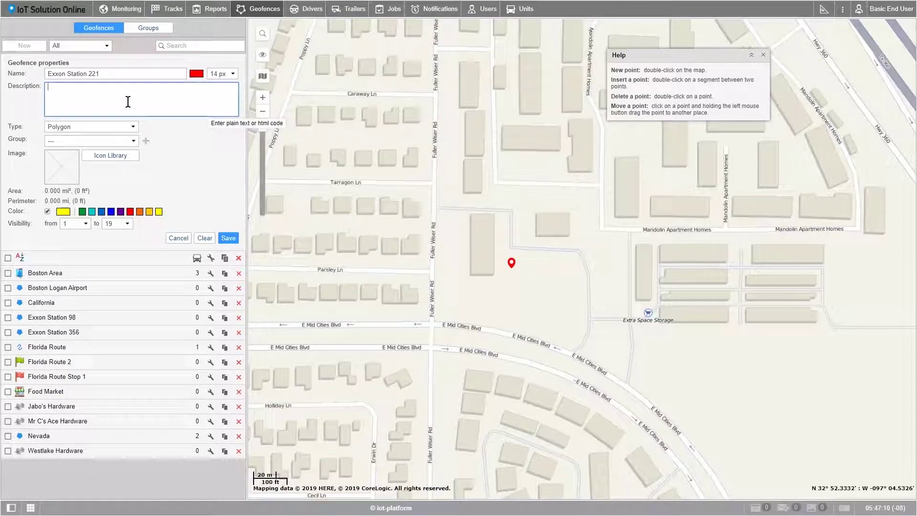
{"action": "type", "text": "2390 Fuller Wiser Rd, Euless, TX 76039"}
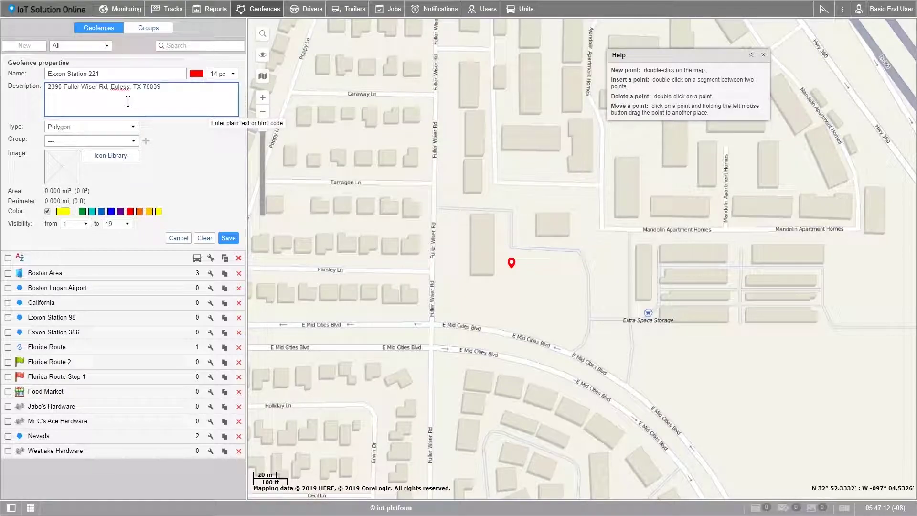
{"action": "left_click", "coordinate": [107, 127]}
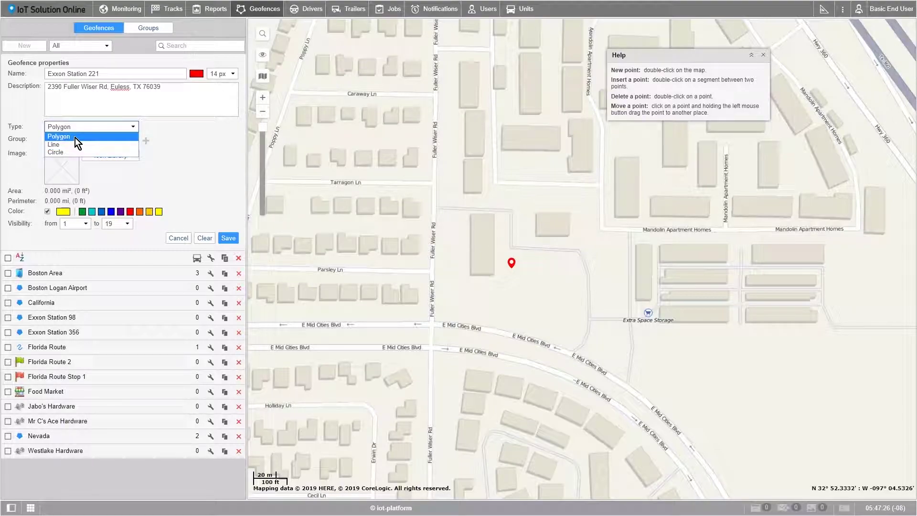
Step: Keep the Polygon type and place three corners around the station lot
{"action": "left_click", "coordinate": [75, 137]}
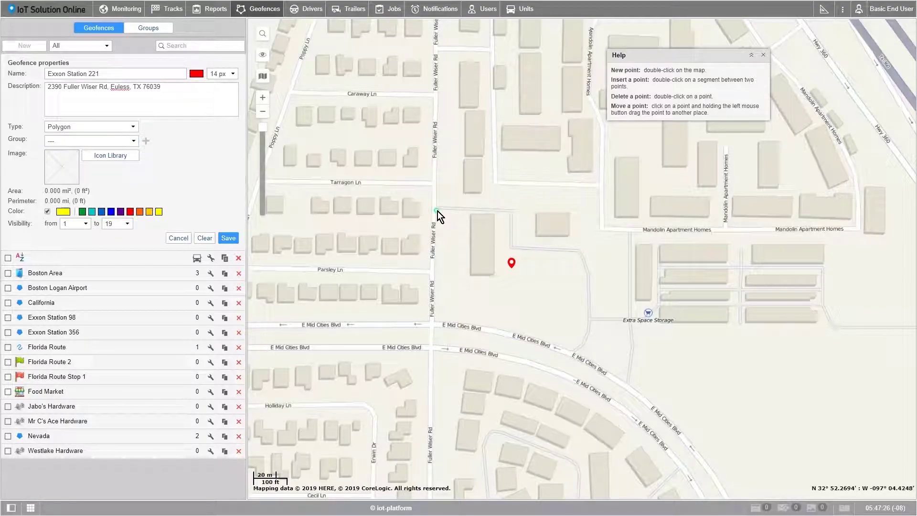
{"action": "double_click", "coordinate": [507, 214]}
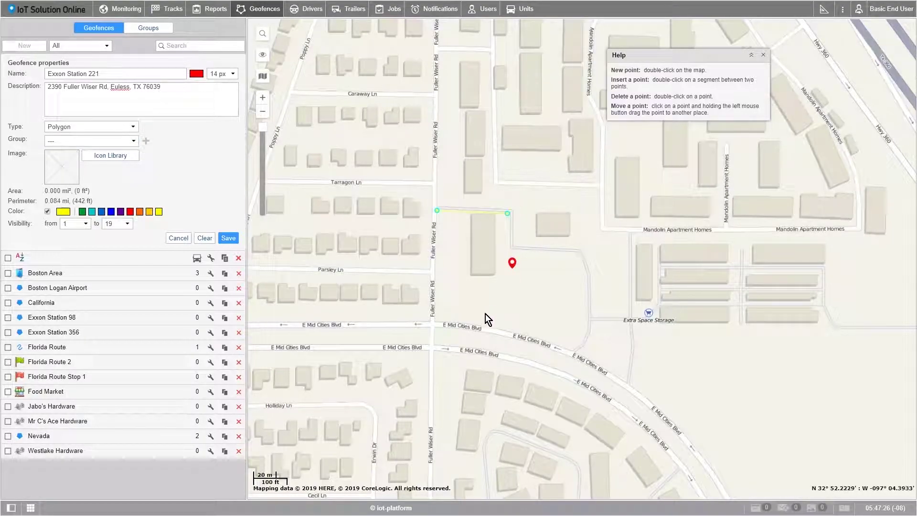
{"action": "double_click", "coordinate": [496, 324]}
{"action": "double_click", "coordinate": [437, 320]}
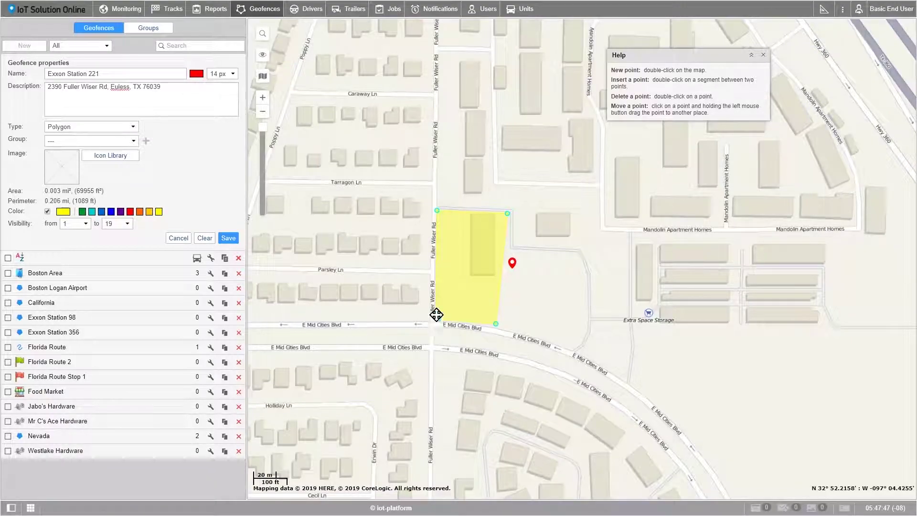
Step: Nudge the polygon corners onto the road edges and add a point on its right edge
{"action": "left_click_drag", "start_coordinate": [438, 319], "coordinate": [436, 320]}
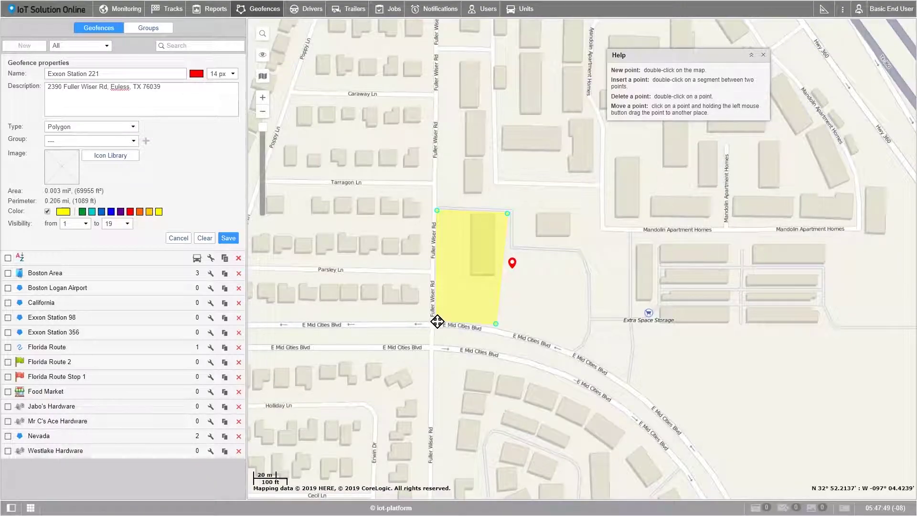
{"action": "left_click_drag", "start_coordinate": [496, 324], "coordinate": [495, 327]}
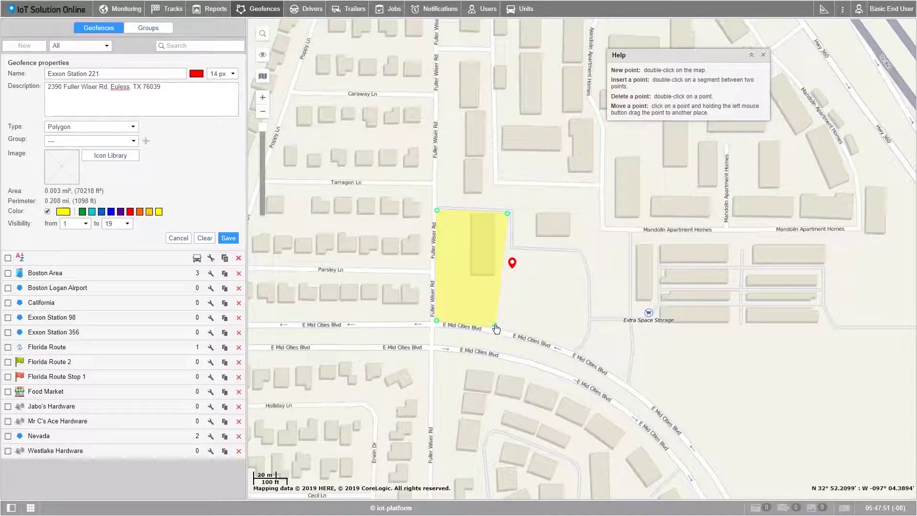
{"action": "left_click_drag", "start_coordinate": [509, 213], "coordinate": [508, 212]}
{"action": "double_click", "coordinate": [506, 248]}
Step: Assign the geofence to Exxon Gas Stations and set GasStation Icon.png as its image
{"action": "left_click", "coordinate": [133, 141]}
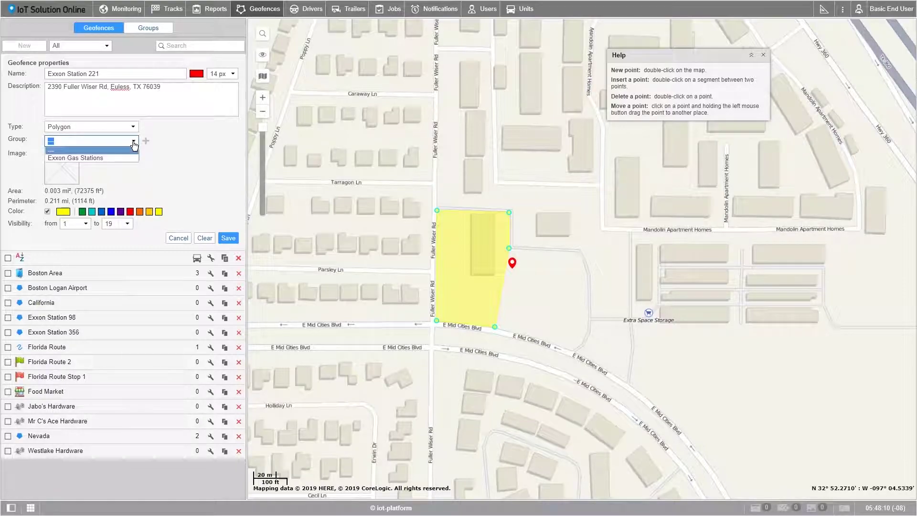
{"action": "left_click", "coordinate": [109, 158]}
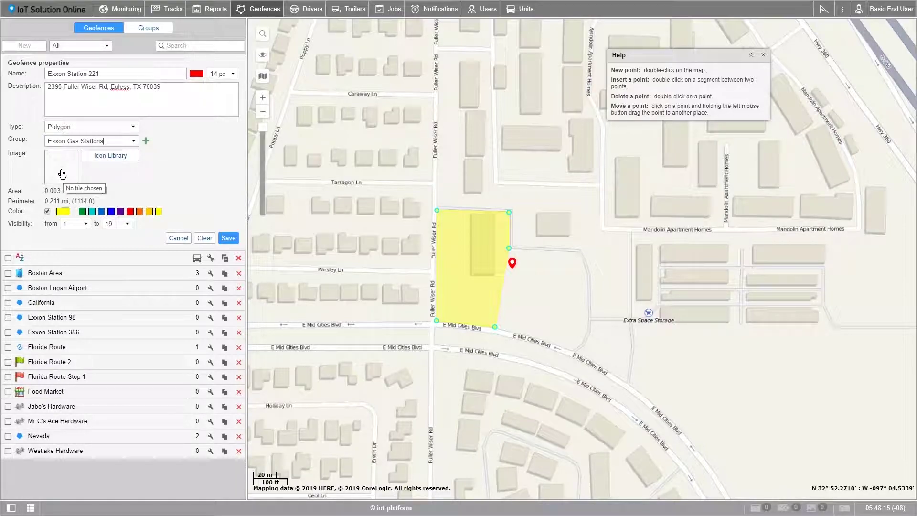
{"action": "left_click", "coordinate": [112, 157]}
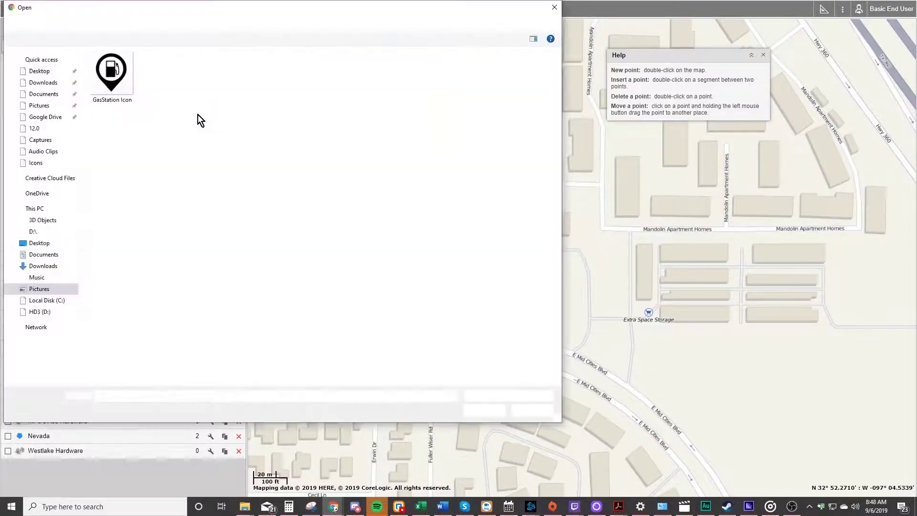
{"action": "left_click", "coordinate": [125, 81]}
{"action": "left_click", "coordinate": [483, 410]}
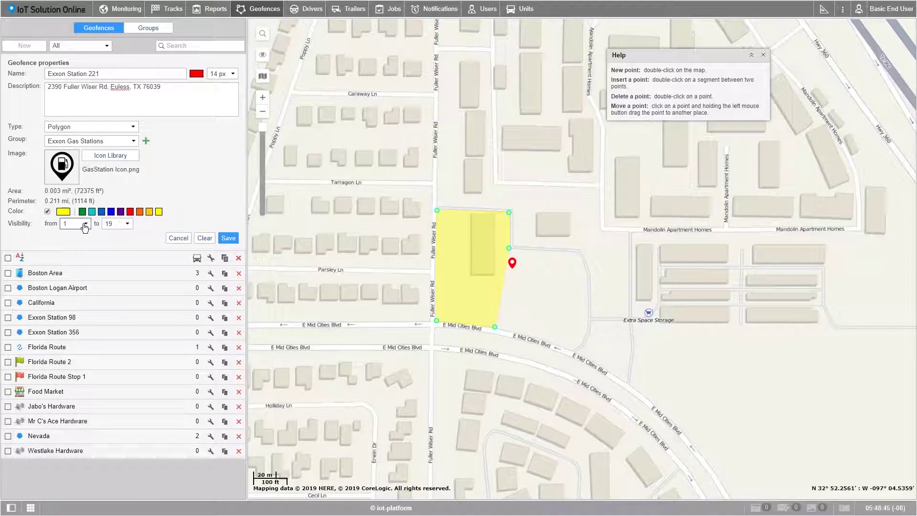
{"action": "left_click", "coordinate": [84, 225]}
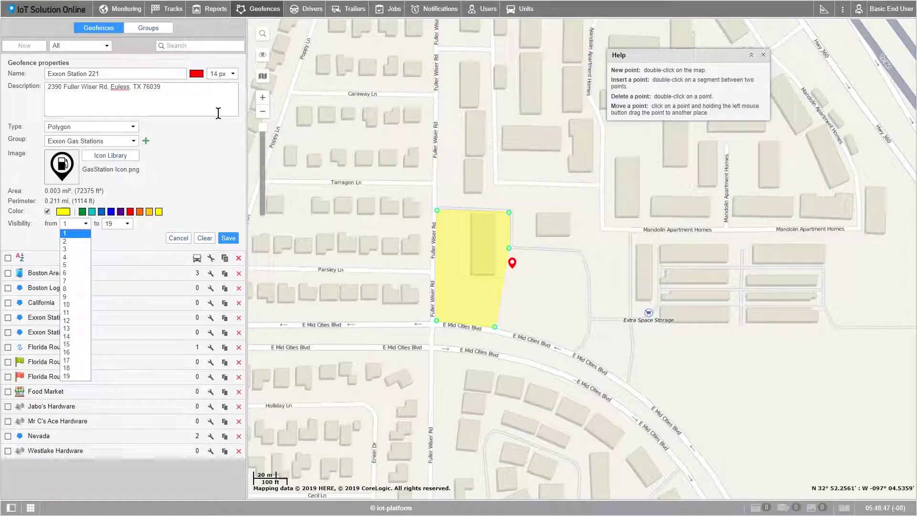
{"action": "left_click", "coordinate": [262, 76]}
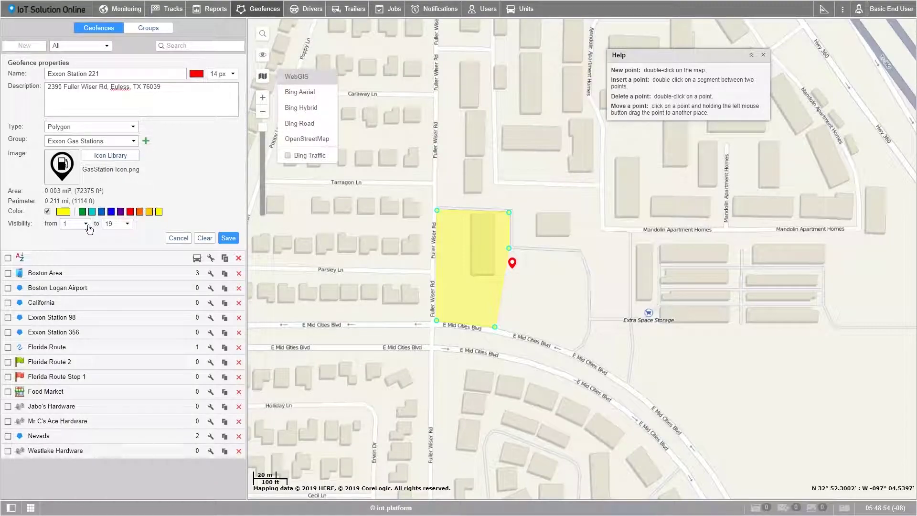
{"action": "left_click", "coordinate": [72, 228]}
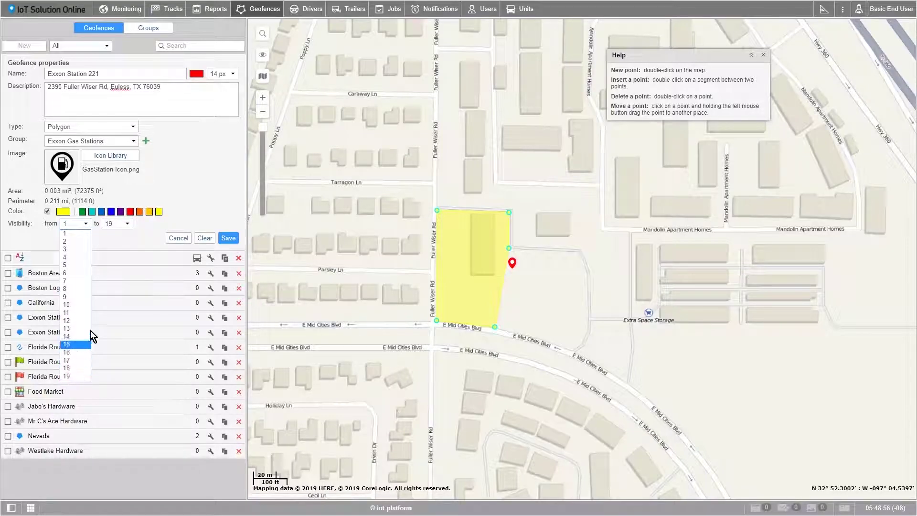
{"action": "left_click", "coordinate": [195, 204]}
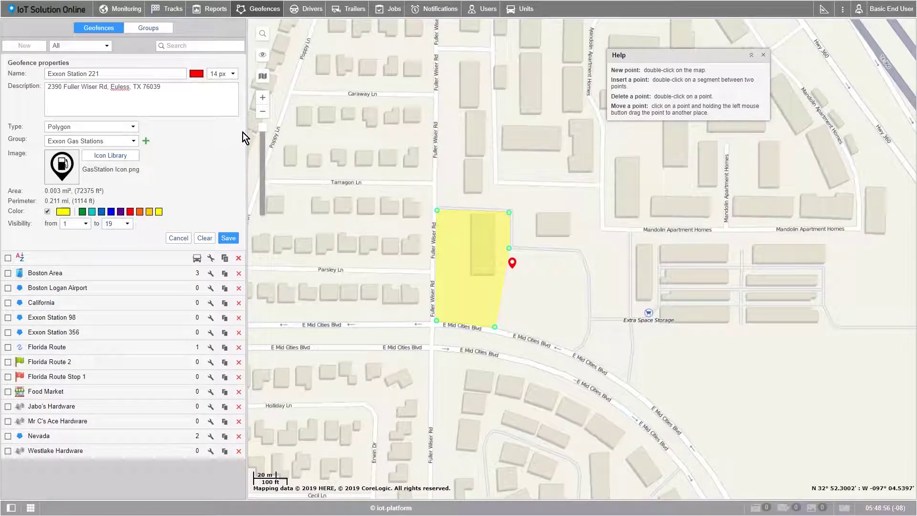
{"action": "left_click", "coordinate": [262, 111]}
{"action": "left_click", "coordinate": [263, 111]}
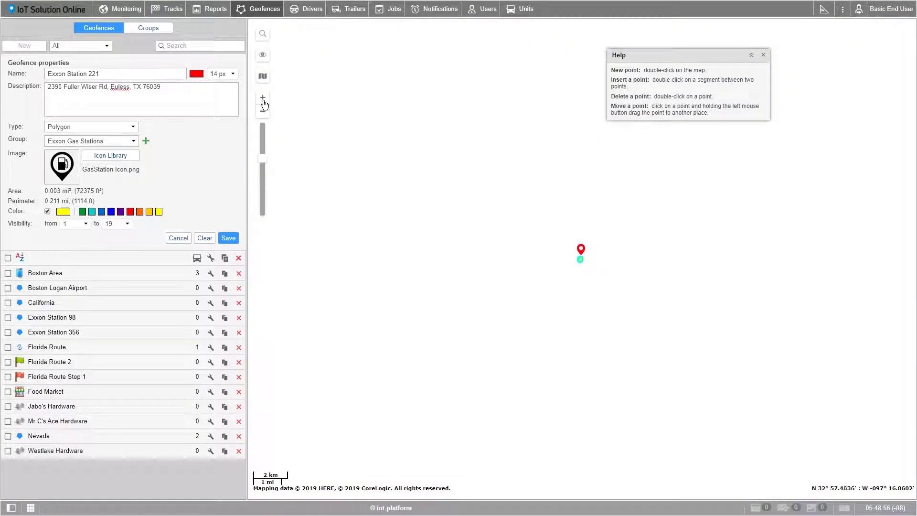
{"action": "left_click", "coordinate": [264, 102]}
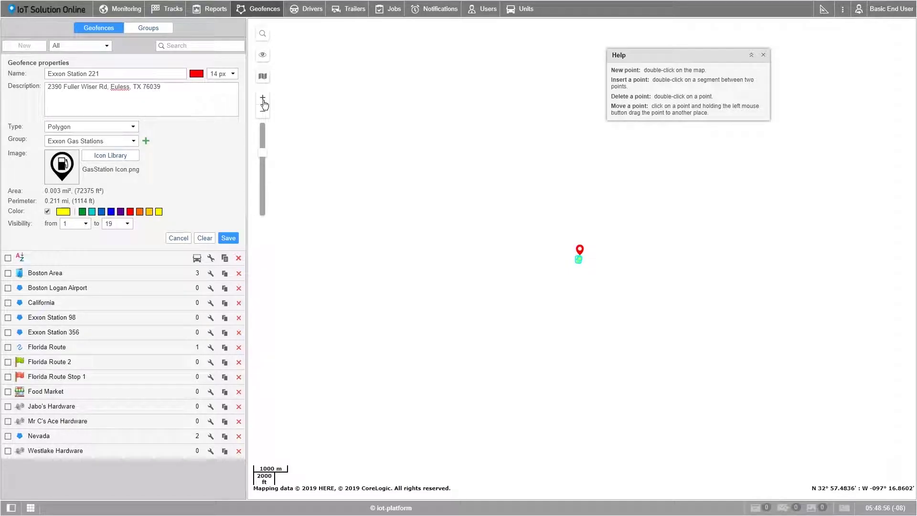
{"action": "left_click", "coordinate": [263, 98]}
{"action": "left_click", "coordinate": [263, 97]}
{"action": "left_click", "coordinate": [263, 98]}
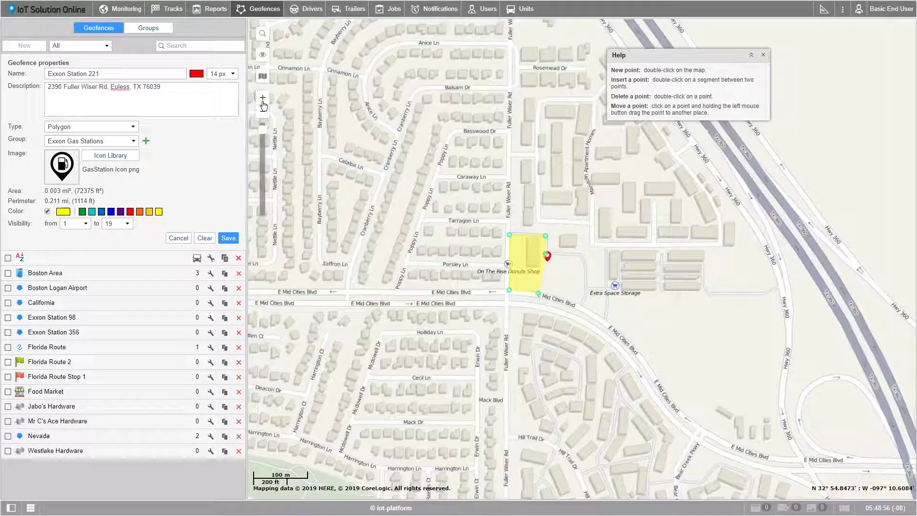
{"action": "left_click", "coordinate": [263, 98]}
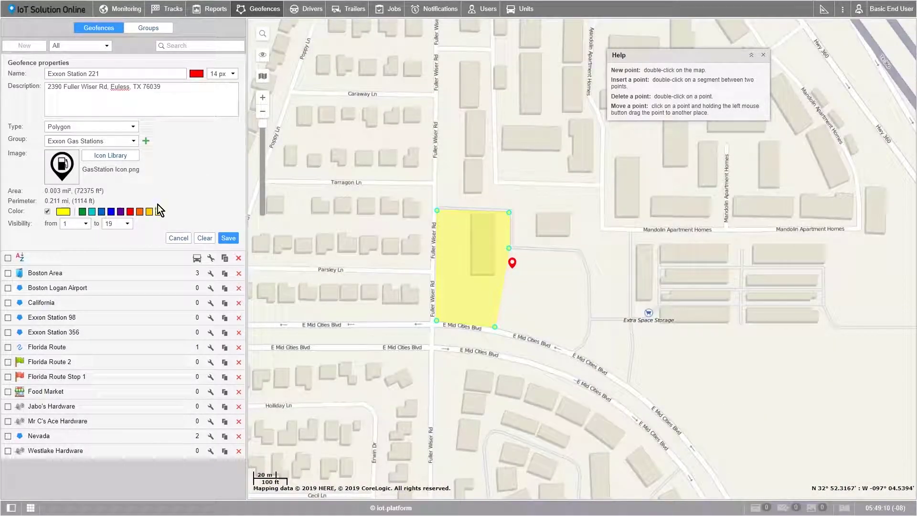
Step: Set Exxon Station 221's visibility range to levels 1–8 and save it
{"action": "left_click", "coordinate": [129, 226]}
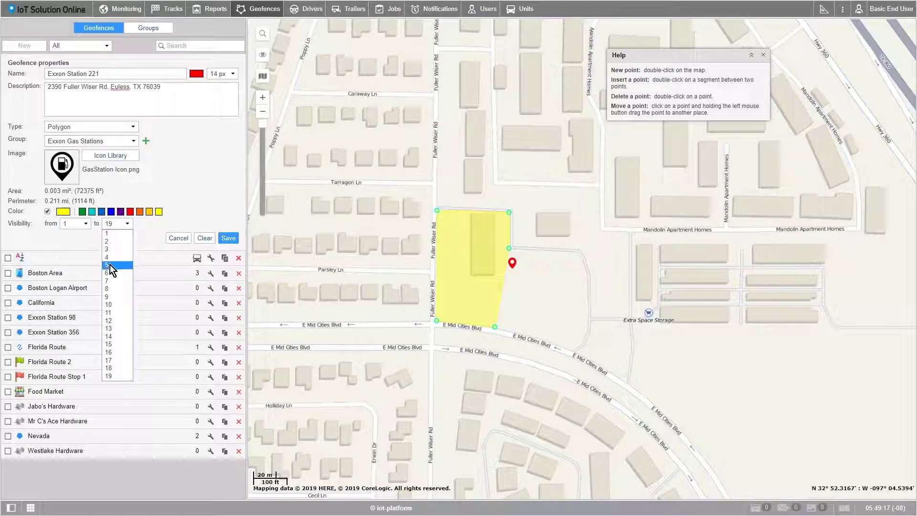
{"action": "left_click", "coordinate": [111, 288]}
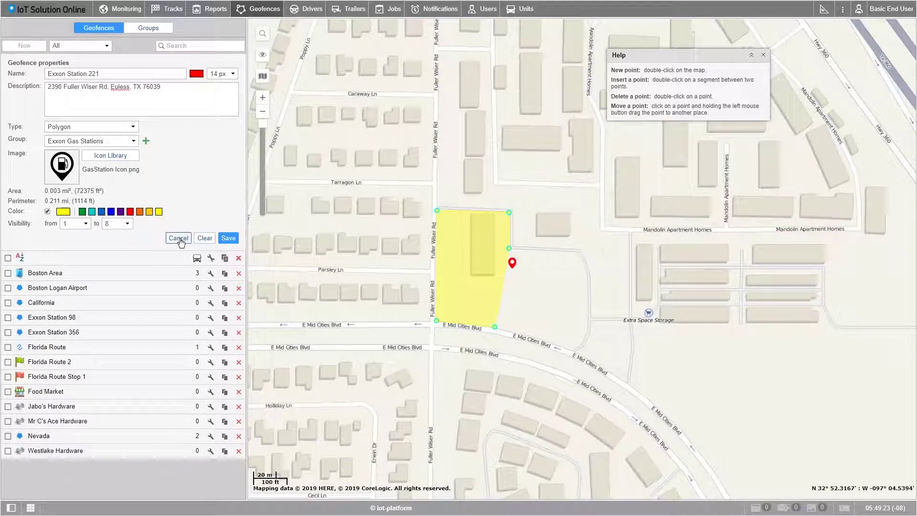
{"action": "left_click", "coordinate": [229, 239]}
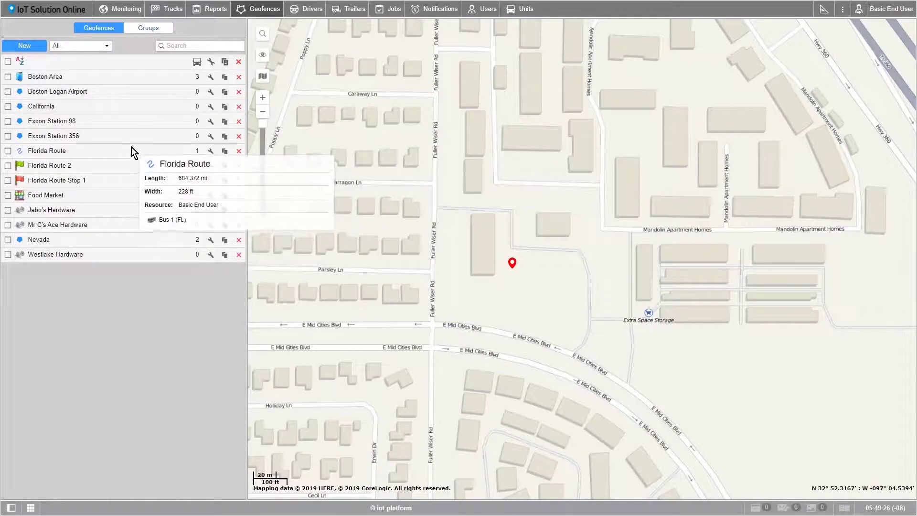
Step: Tick Exxon Station 221 in the Geofences list so its polygon appears on the map
{"action": "mouse_move", "coordinate": [96, 139]}
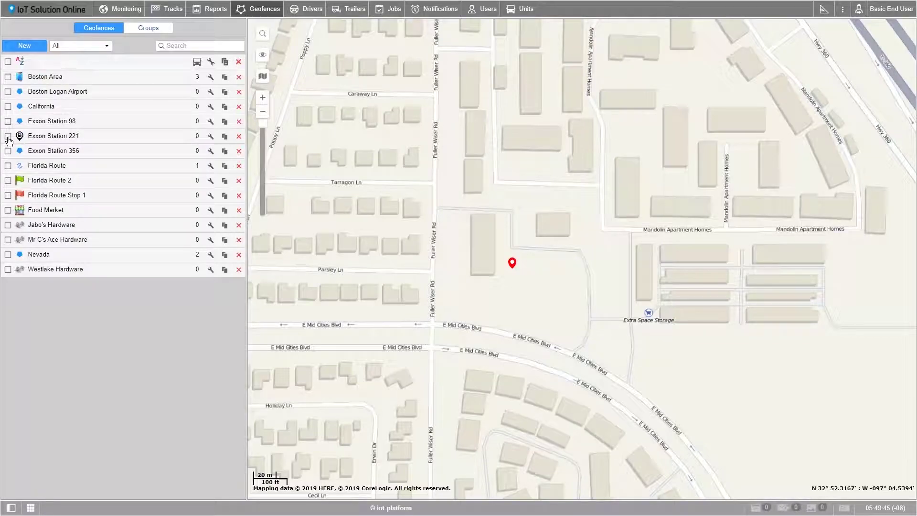
{"action": "left_click", "coordinate": [8, 136]}
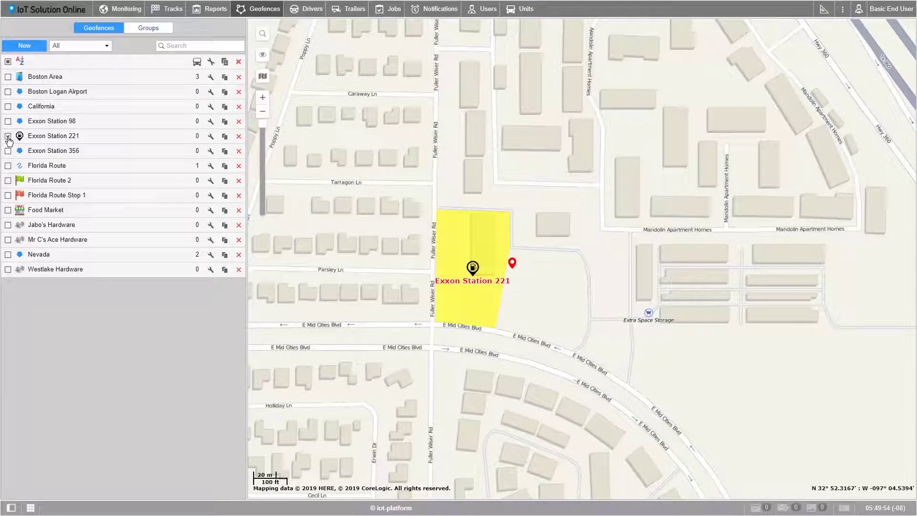
{"action": "left_click", "coordinate": [8, 136]}
{"action": "mouse_move", "coordinate": [55, 140]}
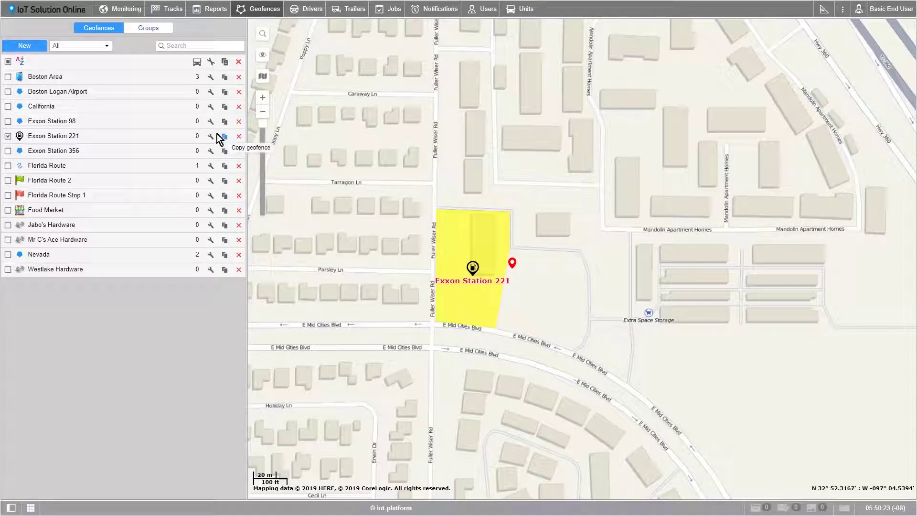
Step: Open a New Geofence Group form from the Groups list
{"action": "left_click", "coordinate": [147, 29]}
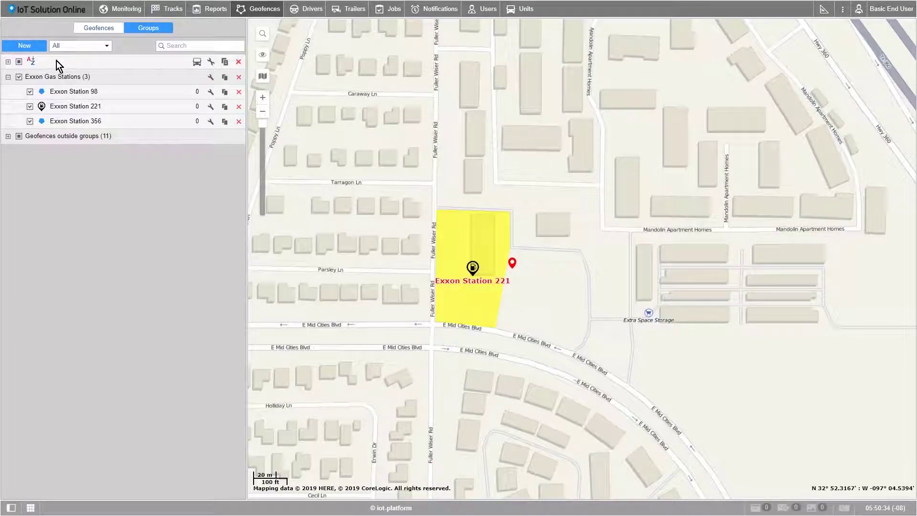
{"action": "left_click", "coordinate": [24, 46]}
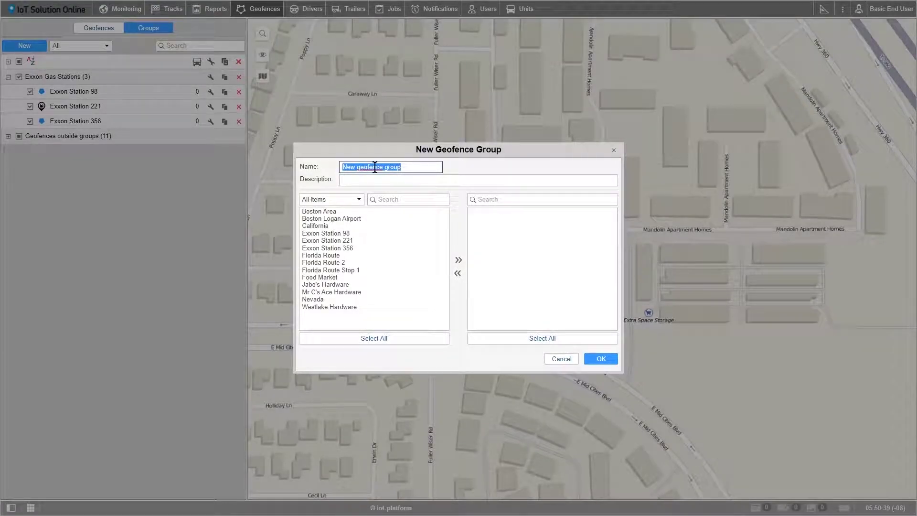
Step: Enter 'Hardware Suppliers' as the new group's name
{"action": "type", "text": "Hardware "}
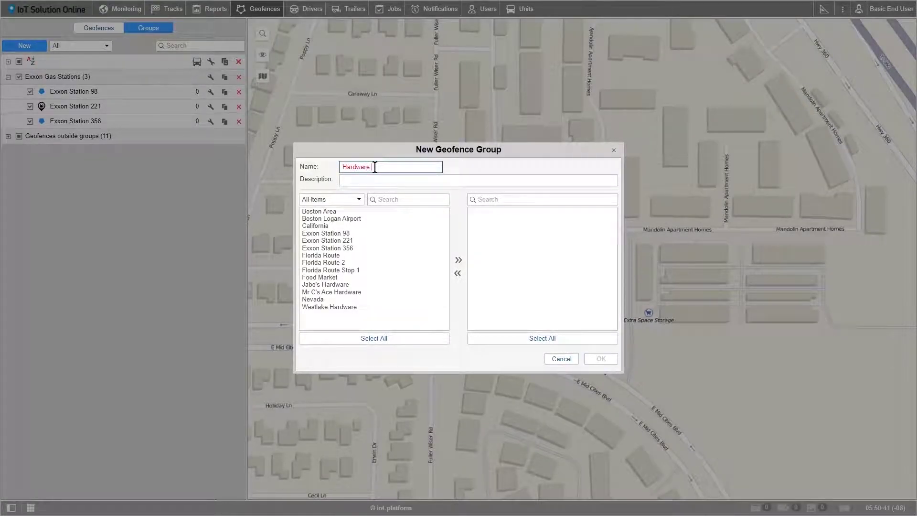
{"action": "type", "text": "Suppliers"}
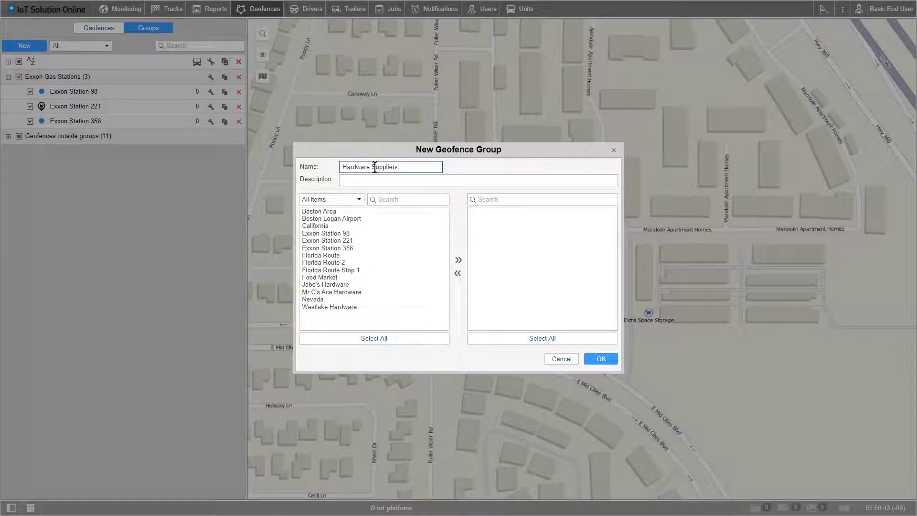
{"action": "left_click", "coordinate": [382, 179]}
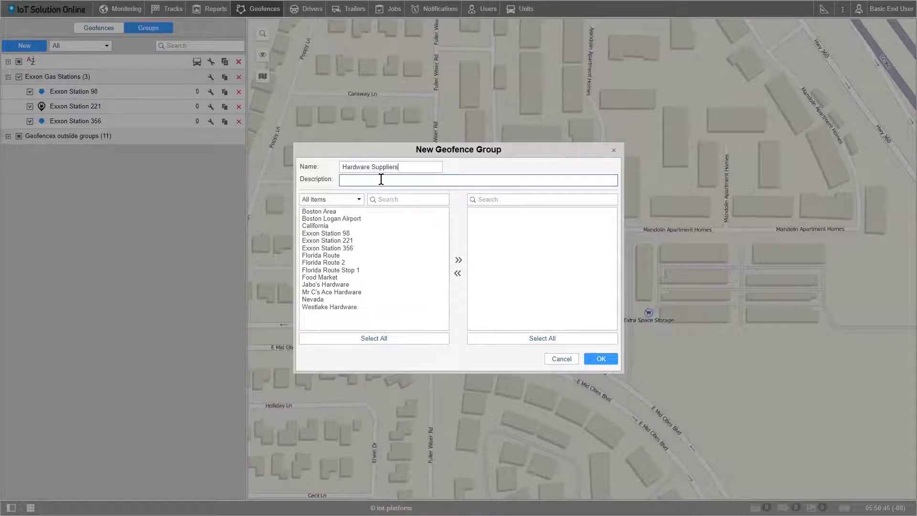
Step: Offer only geofences outside any group and filter them by 'Hardware'
{"action": "left_click", "coordinate": [360, 202]}
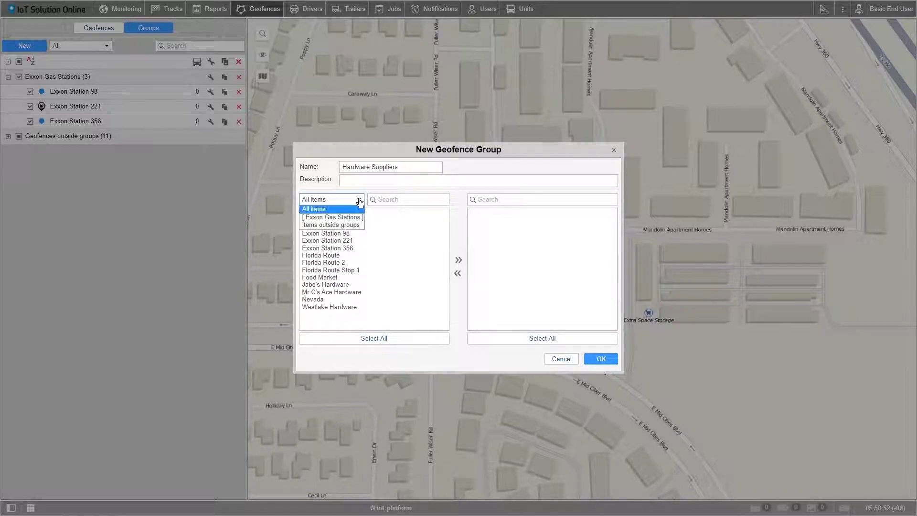
{"action": "left_click", "coordinate": [348, 224]}
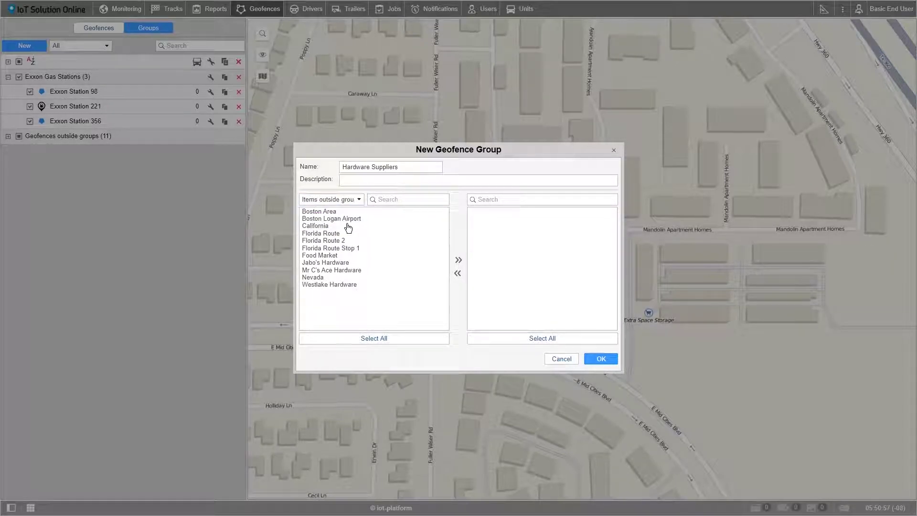
{"action": "left_click", "coordinate": [384, 200]}
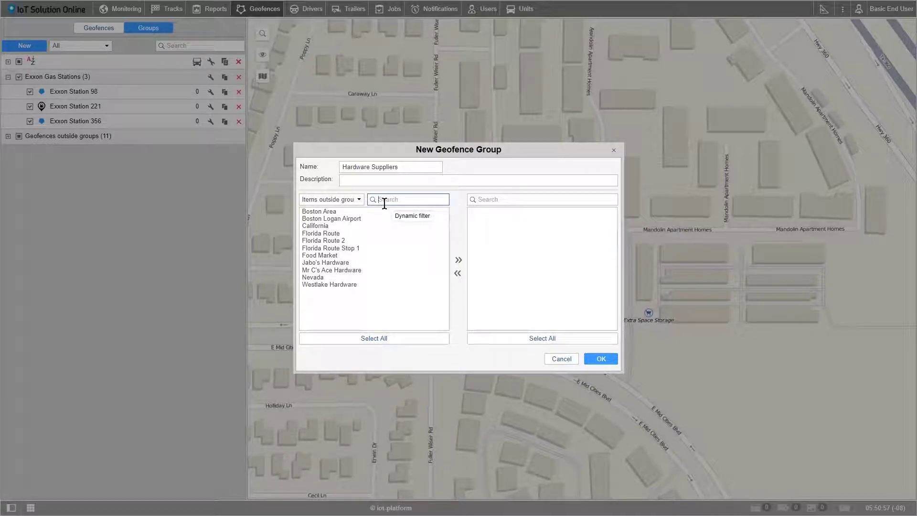
{"action": "type", "text": "Hardwa"}
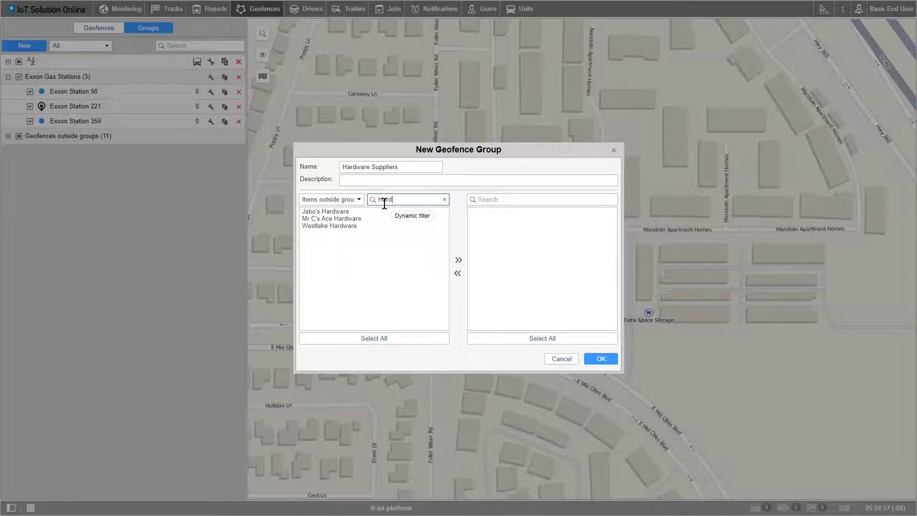
{"action": "type", "text": "re"}
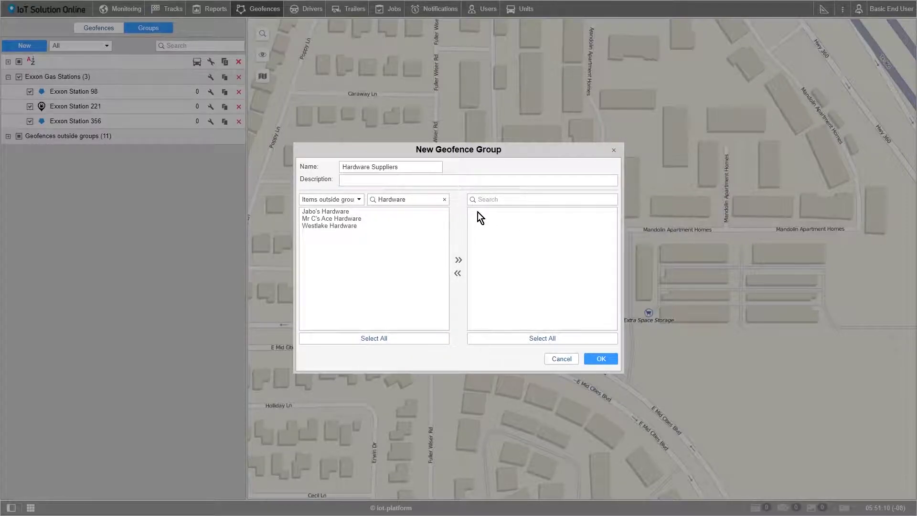
Step: Undo an accidental addition of Jabo's Hardware and re-filter the list by 'Hardware'
{"action": "double_click", "coordinate": [351, 212]}
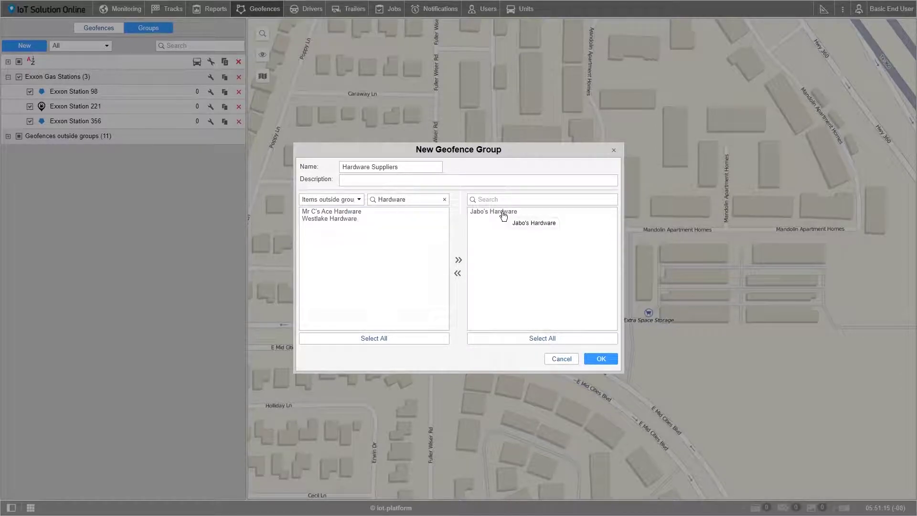
{"action": "double_click", "coordinate": [501, 213]}
{"action": "left_click", "coordinate": [405, 199]}
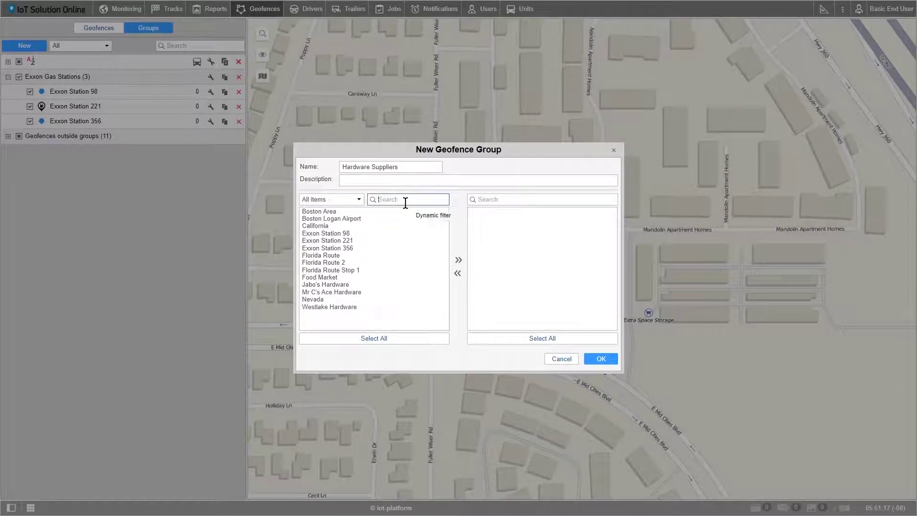
{"action": "type", "text": "Hardware"}
Step: Select Jabo's Hardware, Mr C's Ace Hardware and Westlake Hardware together in the available list
{"action": "left_click", "coordinate": [350, 212]}
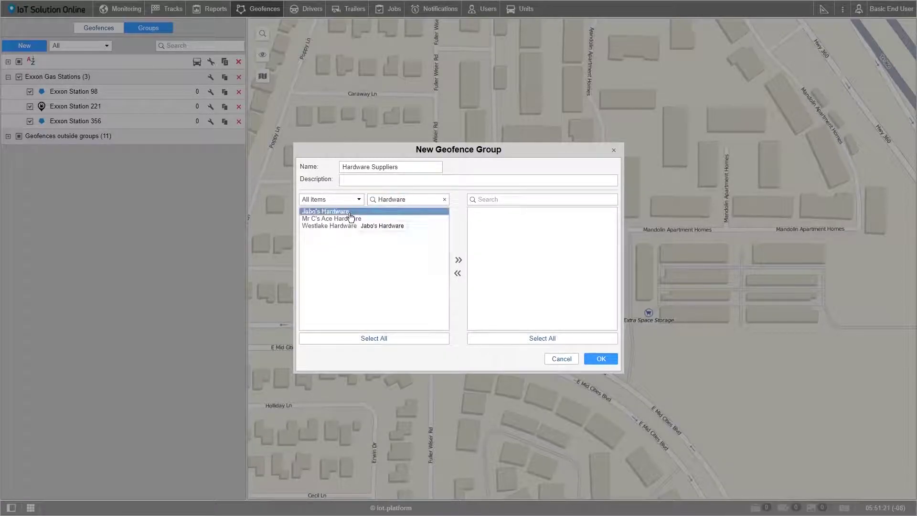
{"action": "left_click", "coordinate": [351, 218]}
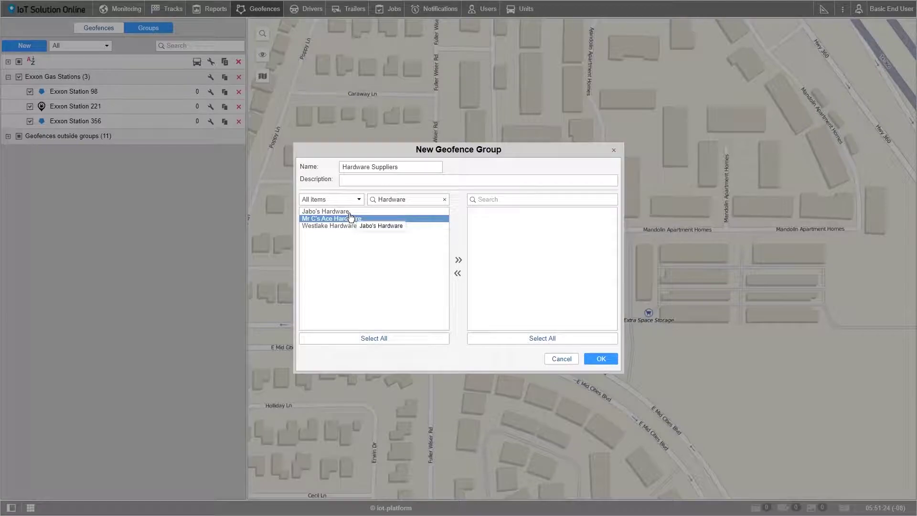
{"action": "left_click", "coordinate": [350, 212], "text": "ctrl"}
{"action": "left_click", "coordinate": [352, 226], "text": "ctrl"}
{"action": "left_click", "coordinate": [350, 218], "text": "ctrl"}
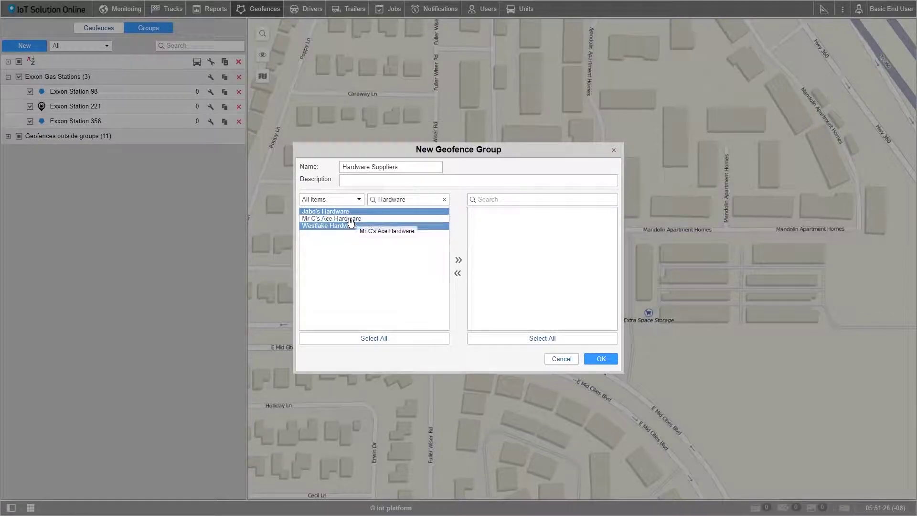
{"action": "left_click", "coordinate": [350, 211], "text": "ctrl"}
{"action": "left_click", "coordinate": [351, 226], "text": "ctrl"}
{"action": "left_click_drag", "start_coordinate": [349, 213], "coordinate": [390, 236]}
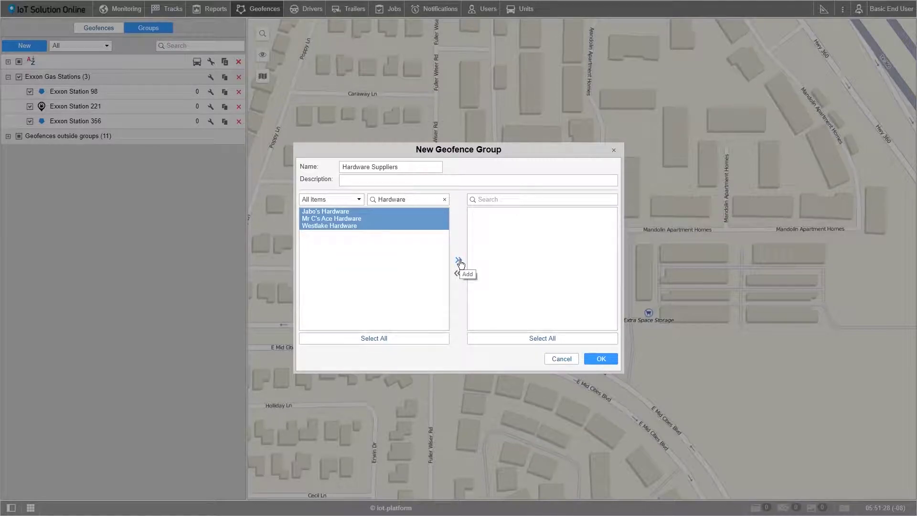
{"action": "left_click", "coordinate": [339, 213]}
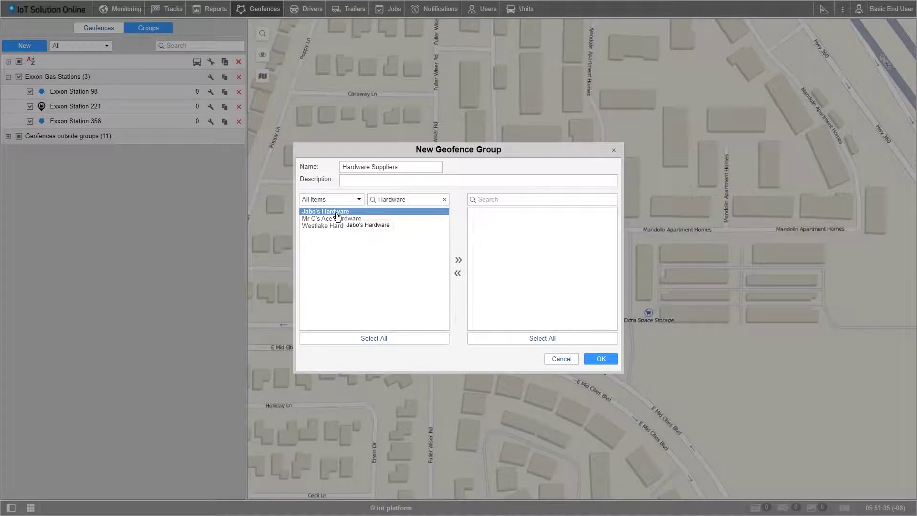
{"action": "left_click", "coordinate": [336, 226], "text": "shift"}
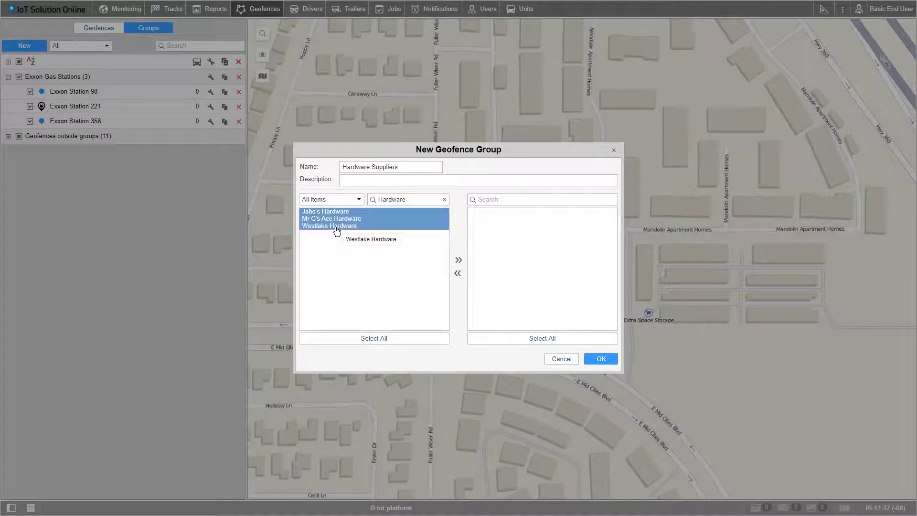
Step: Add all three hardware geofences (Jabo's, Mr C's Ace, Westlake Hardware) to Hardware Suppliers and save
{"action": "left_click", "coordinate": [457, 263]}
{"action": "left_click", "coordinate": [338, 212]}
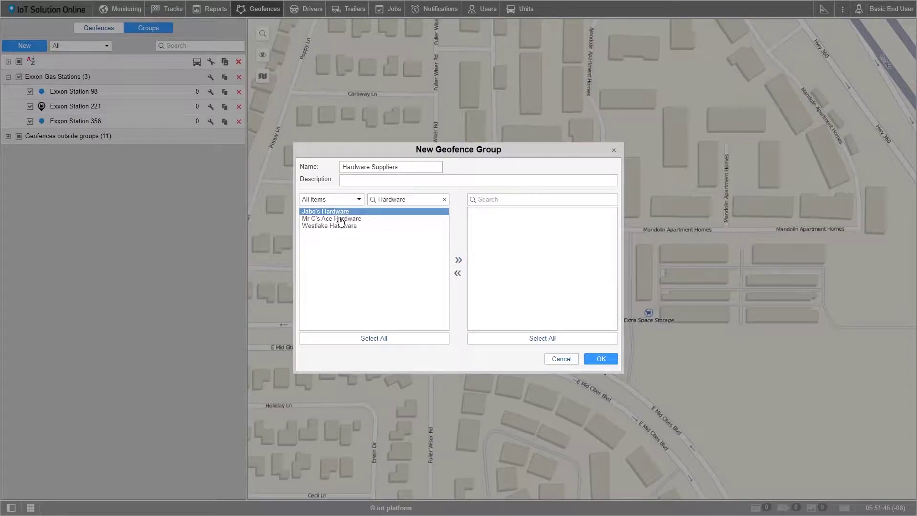
{"action": "left_click", "coordinate": [377, 343]}
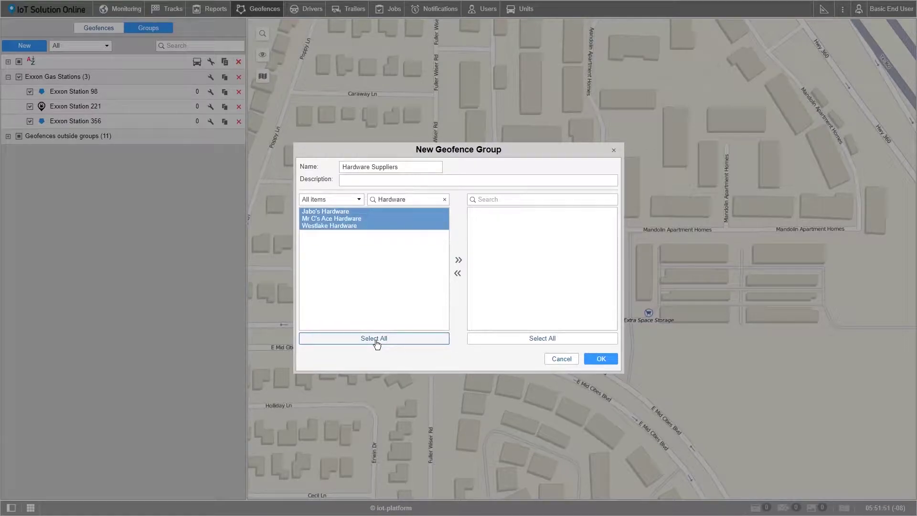
{"action": "left_click", "coordinate": [458, 261]}
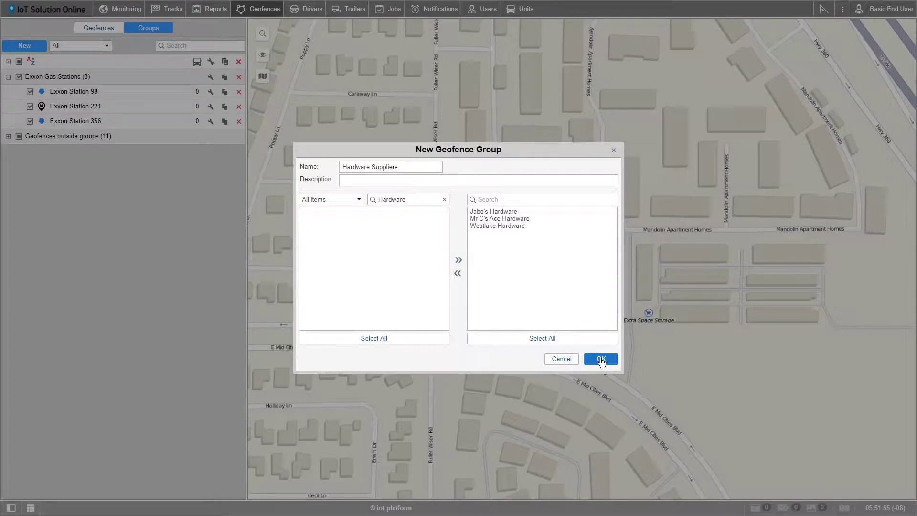
{"action": "left_click", "coordinate": [601, 359]}
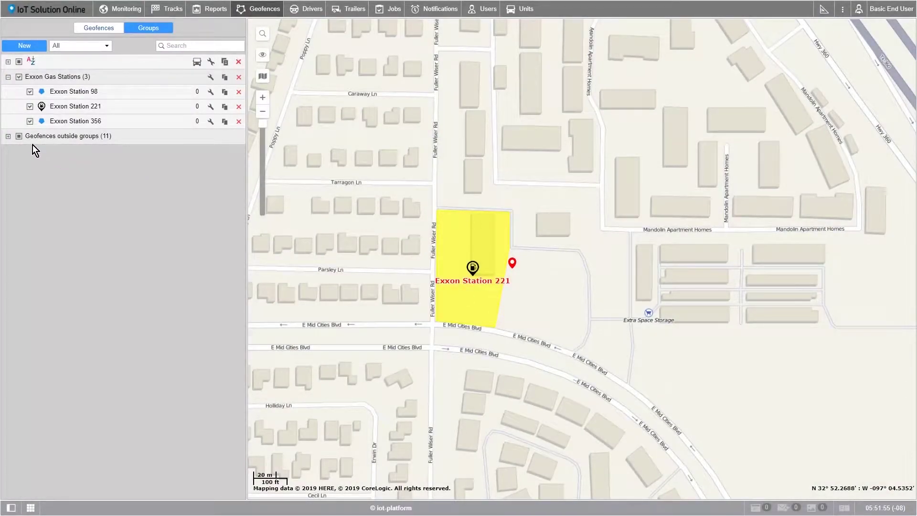
Step: Refresh the group tree via Exxon Gas Stations to reveal Hardware Suppliers (3) with its stores
{"action": "left_click", "coordinate": [9, 78]}
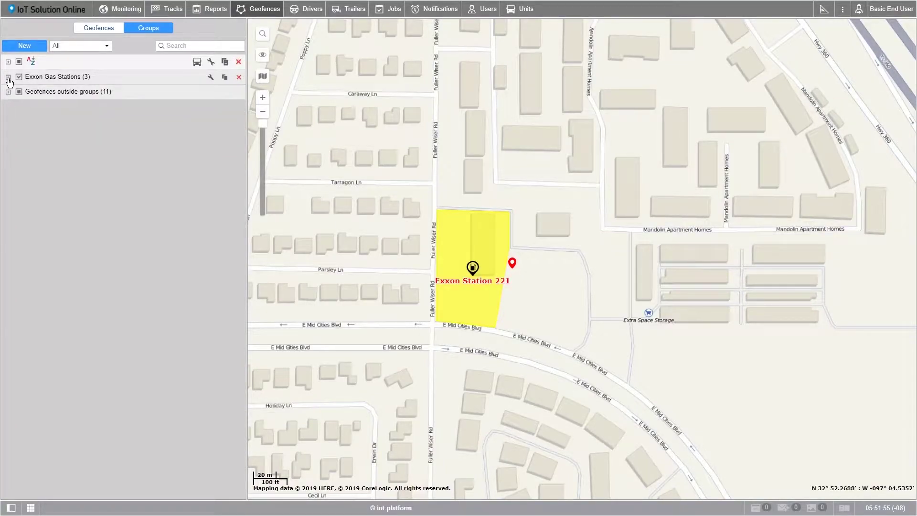
{"action": "left_click", "coordinate": [8, 77]}
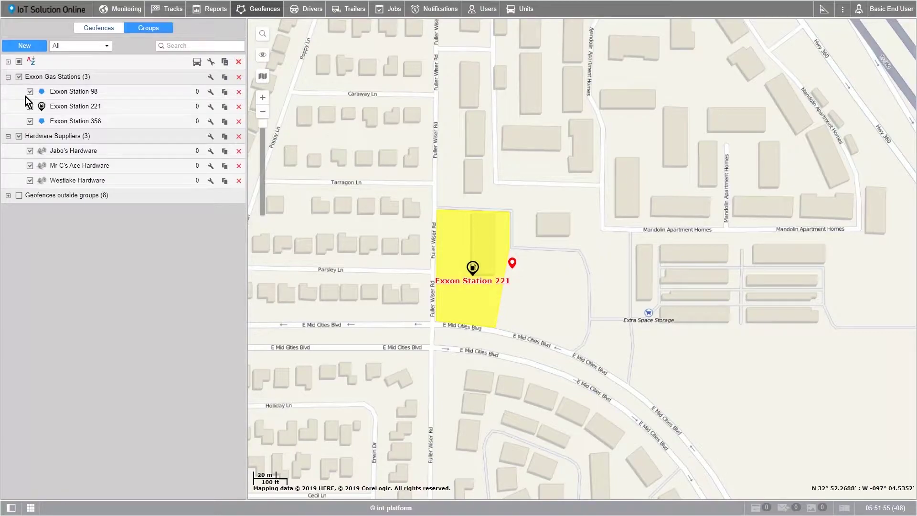
{"action": "mouse_move", "coordinate": [86, 80]}
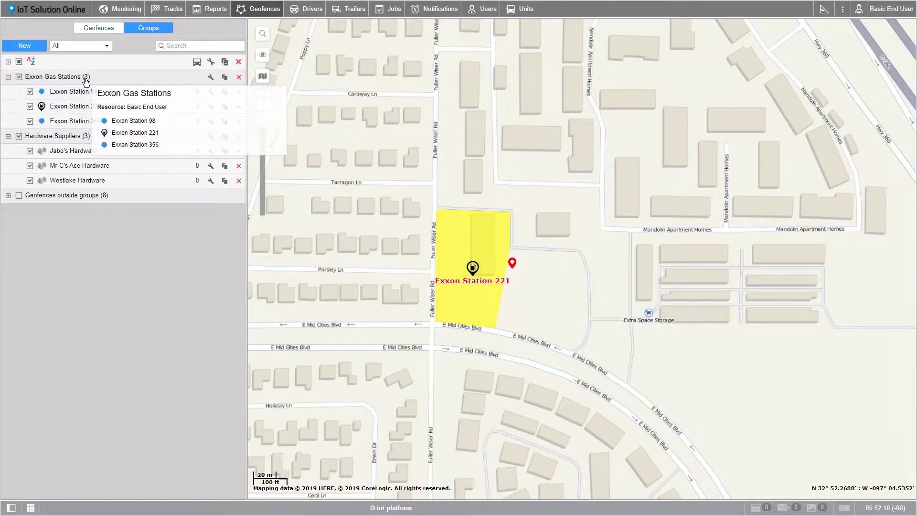